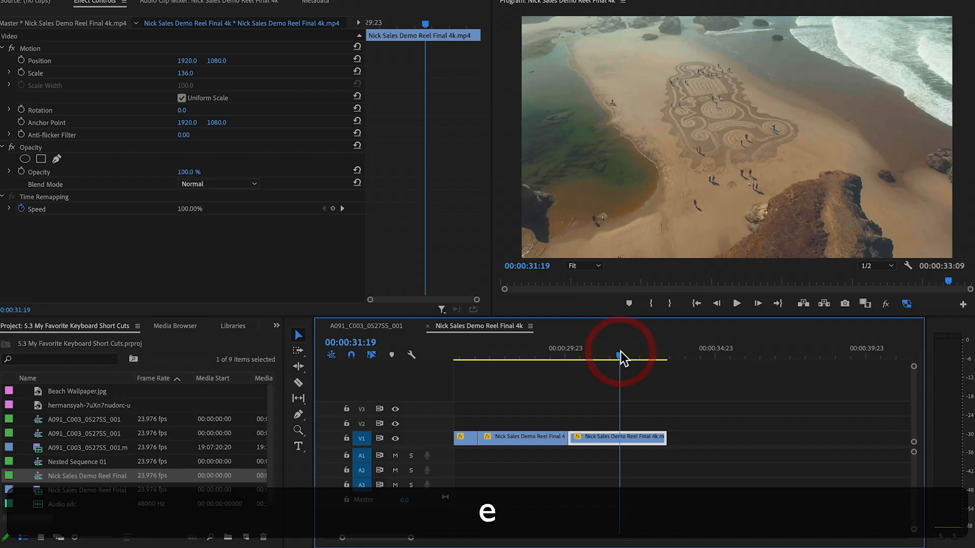
Split the last clip on V1 at two points with the Razor tool and move the playhead to 00:00:32:12
left_click_drag(620, 351, 636, 354)
key("e")
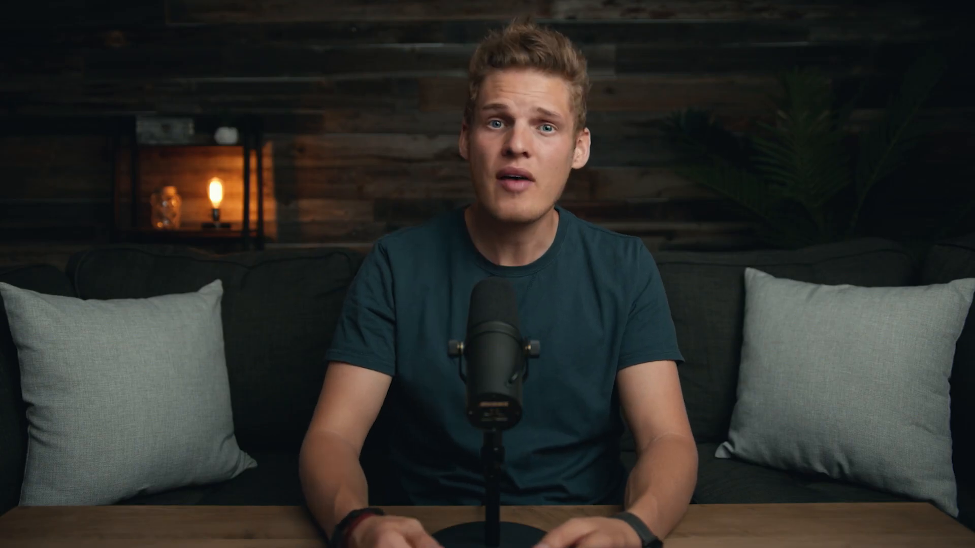
key("super+c")
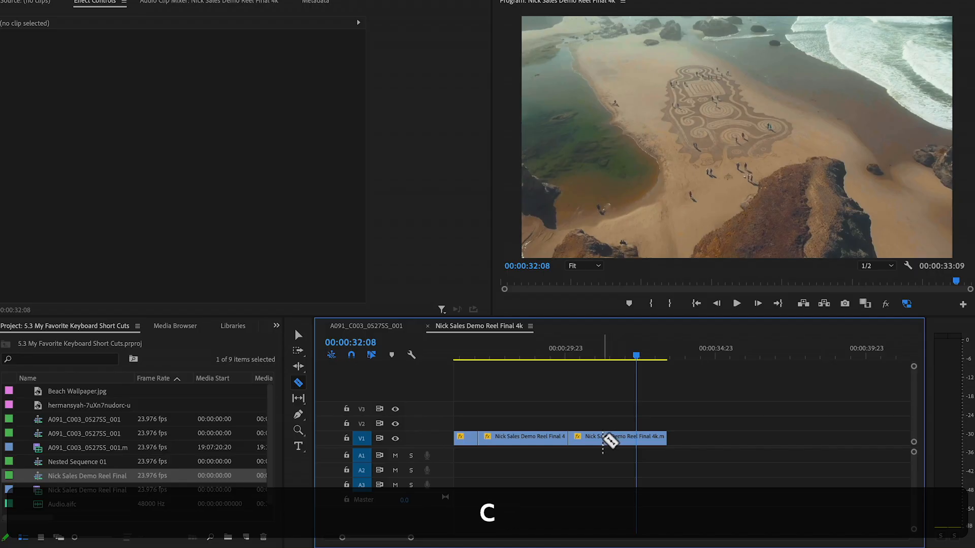
left_click(607, 438)
key("v")
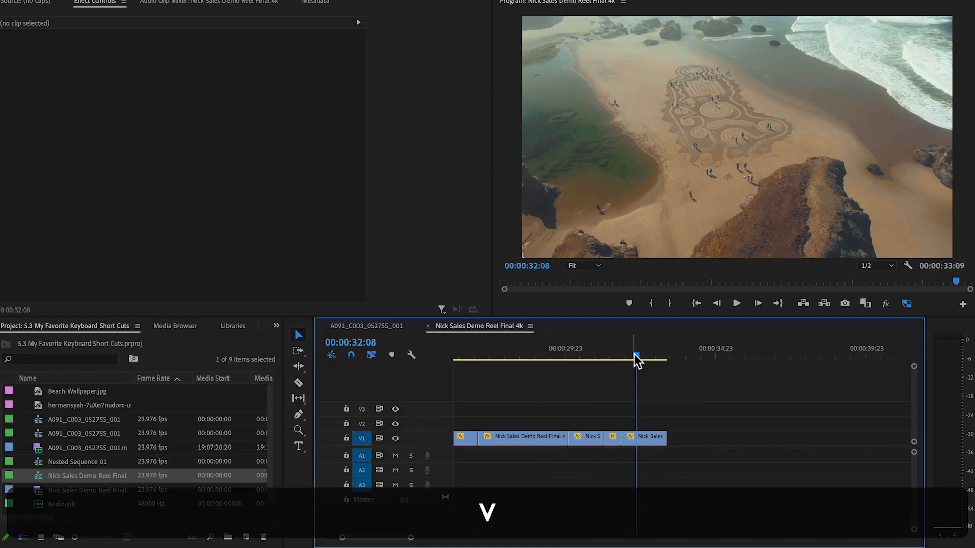
left_click_drag(634, 361, 606, 351)
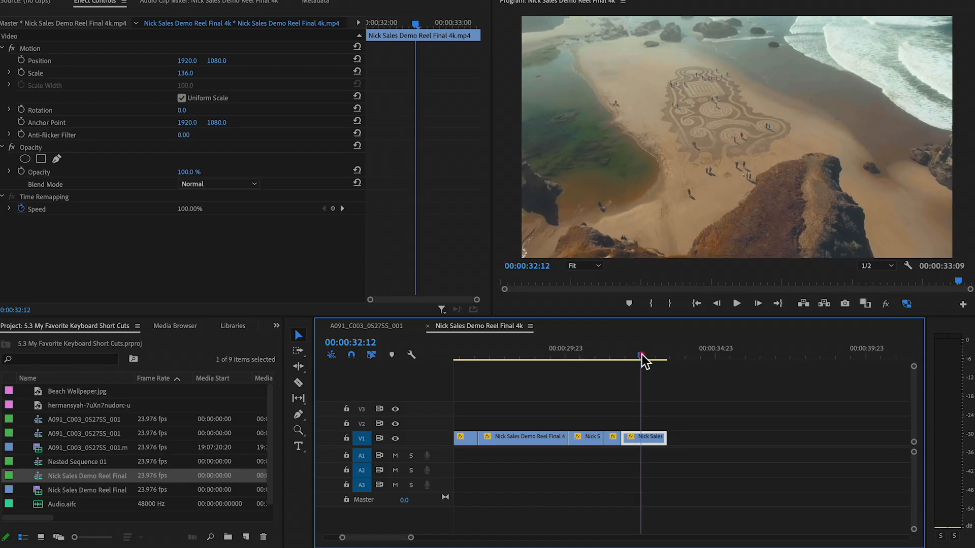
key("e")
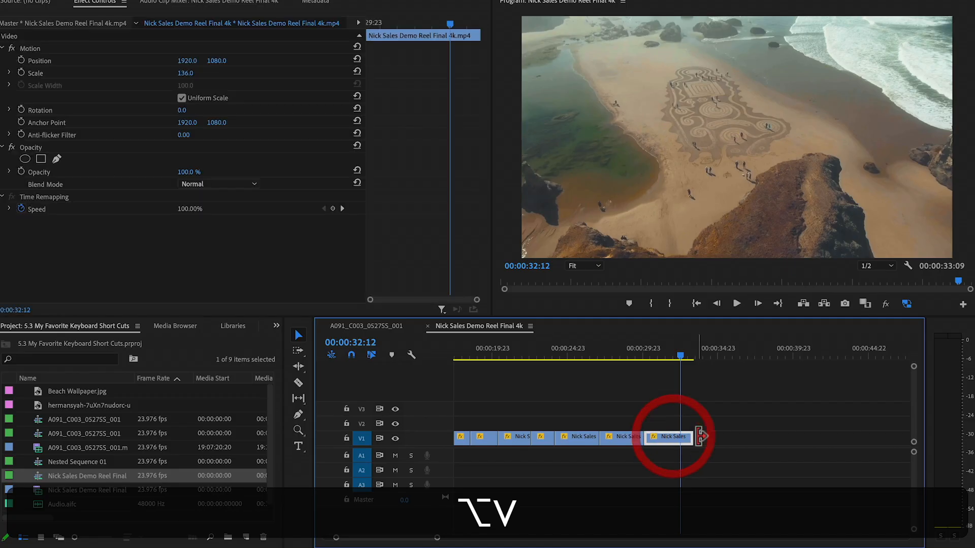
Delete the last clip on V1 twice, undoing the deletion each time
key("BackSpace")
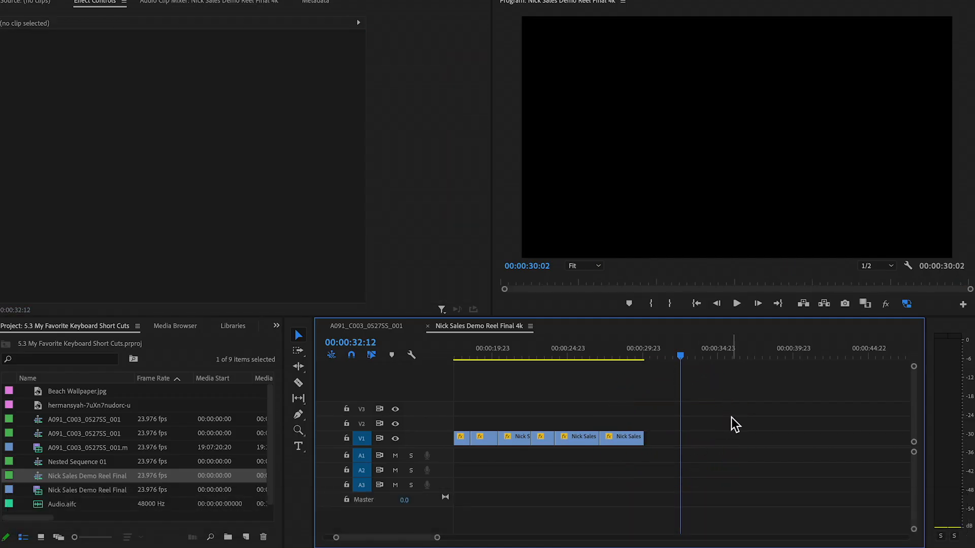
key("super+z")
left_click(680, 436)
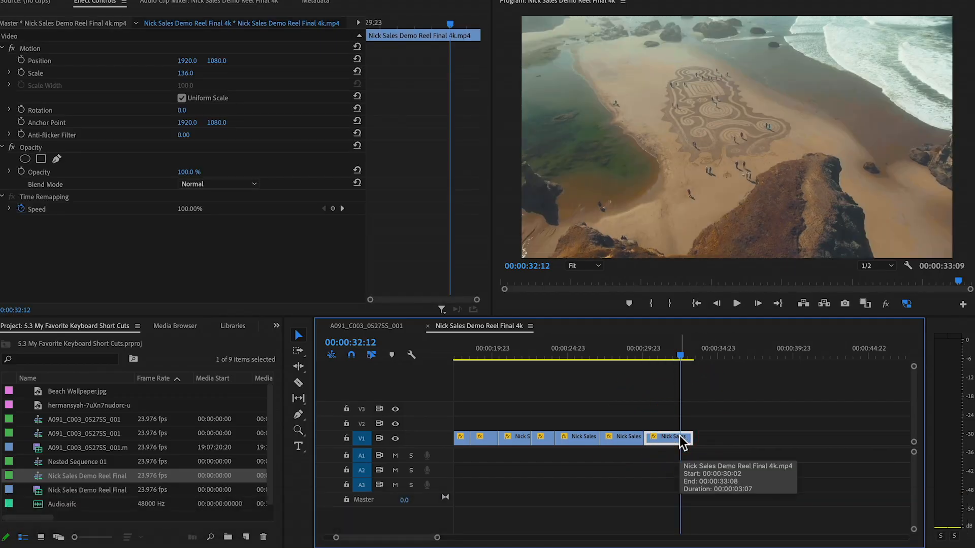
key("BackSpace")
key("super+z")
key("super+z")
key("super+z")
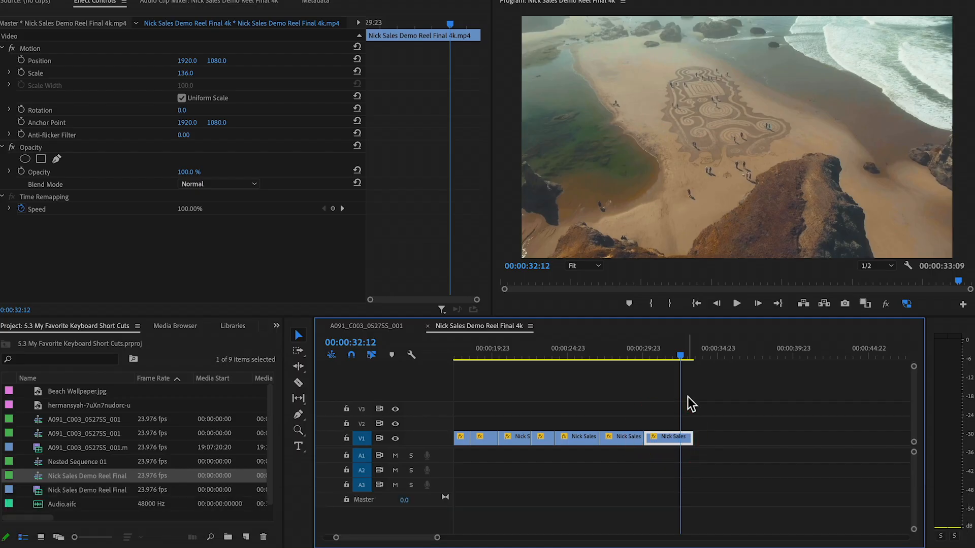
Set the second-to-last V1 clip's label color to Mango and undo the label change
key("t")
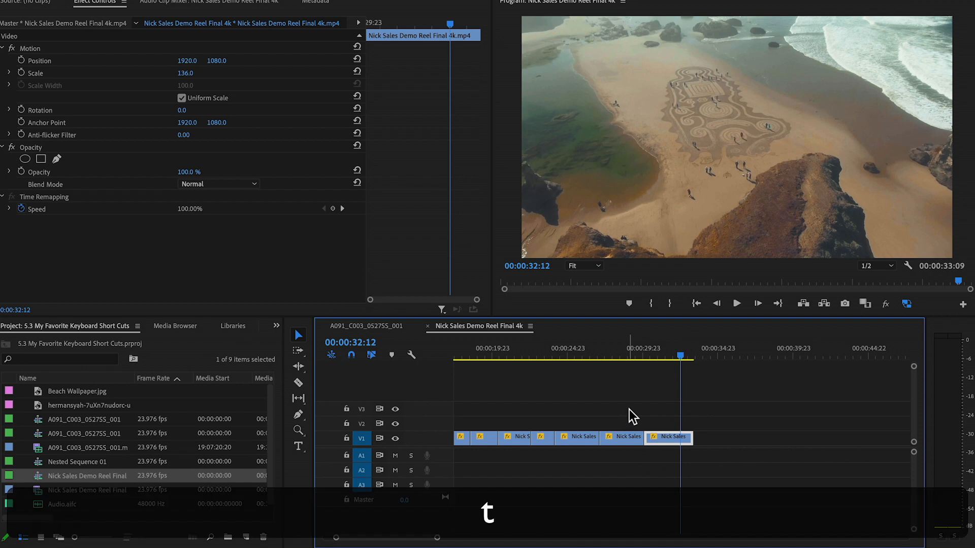
left_click(711, 425)
key("super+z")
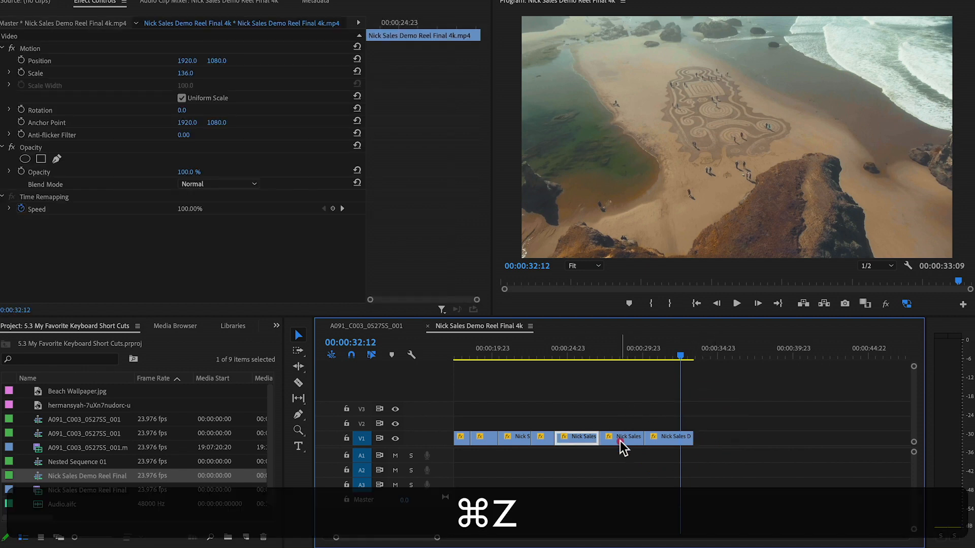
right_click(620, 440)
mouse_move(688, 339)
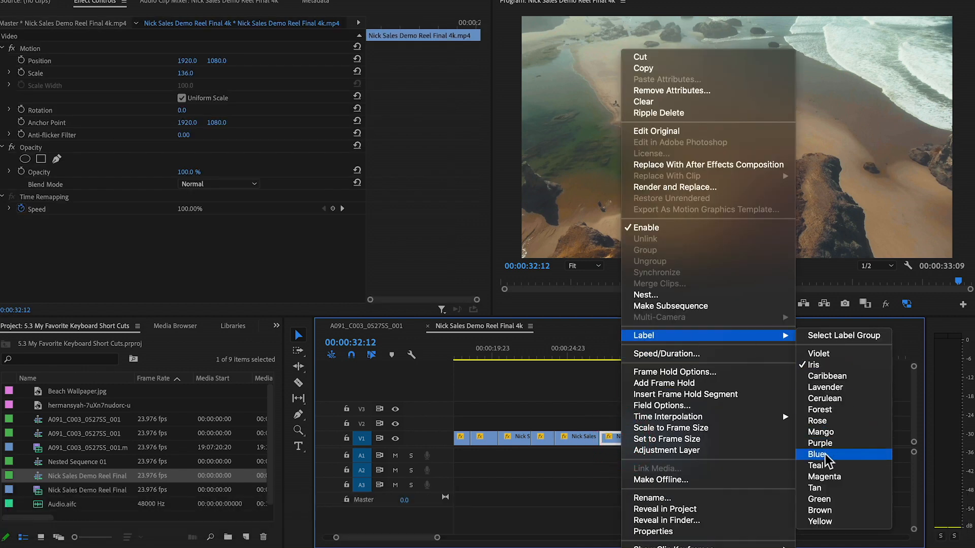
left_click(833, 433)
left_click(694, 395)
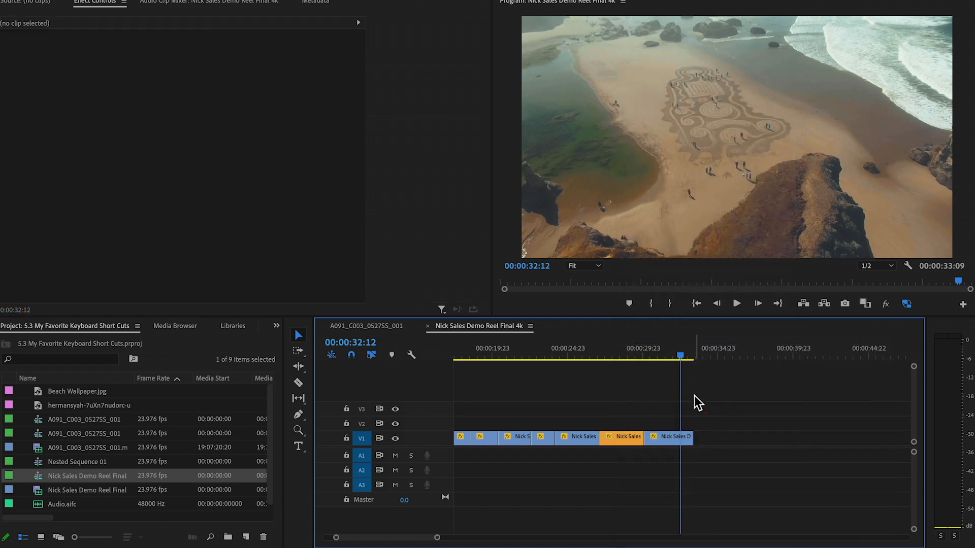
key("super+z")
Apply the Mango label to the second-to-last clip and two earlier clips on V1
left_click(622, 436)
key("super+t")
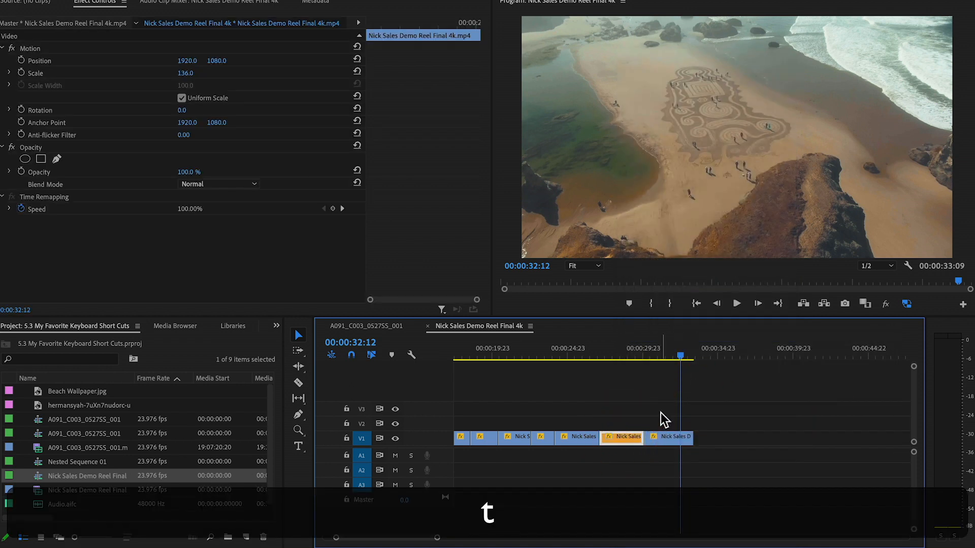
left_click(660, 413)
key("alt+z")
left_click(644, 418, "alt")
key("alt+v")
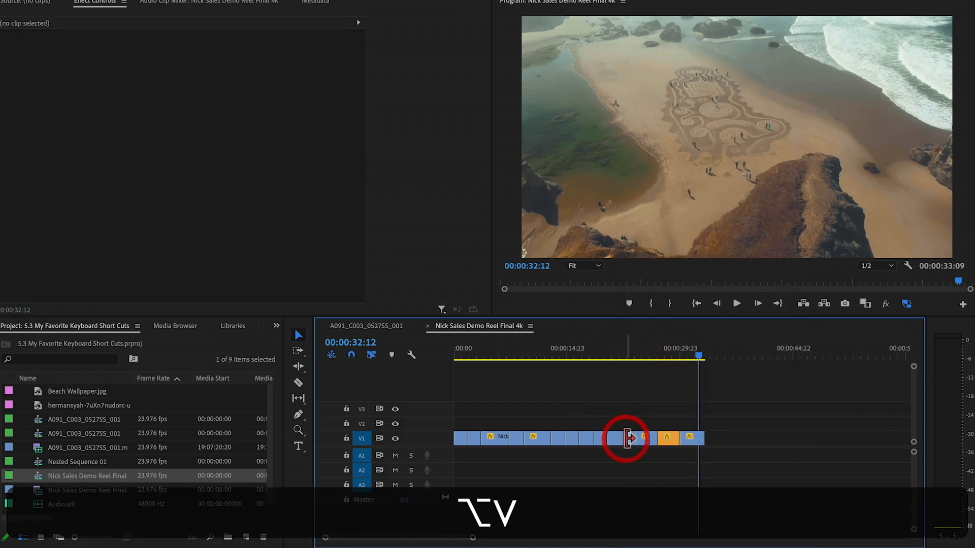
left_click(628, 437)
key("t")
left_click(557, 436)
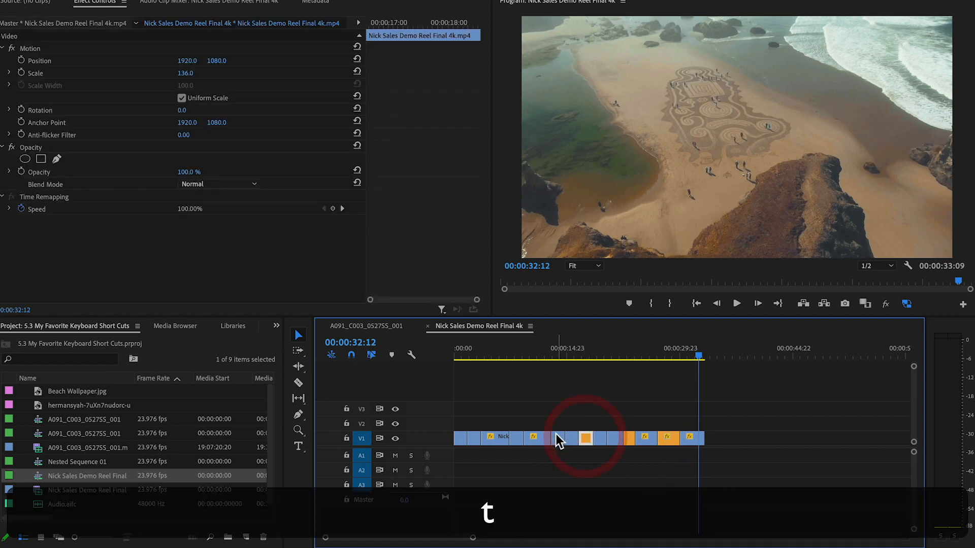
Play the sequence from around the earliest Mango clip while checking the timeline at different zoom levels
left_click_drag(562, 343, 582, 347)
key("space")
key("z")
left_click(618, 406)
key("v")
key("z")
left_click(651, 409, "alt")
key("alt+v")
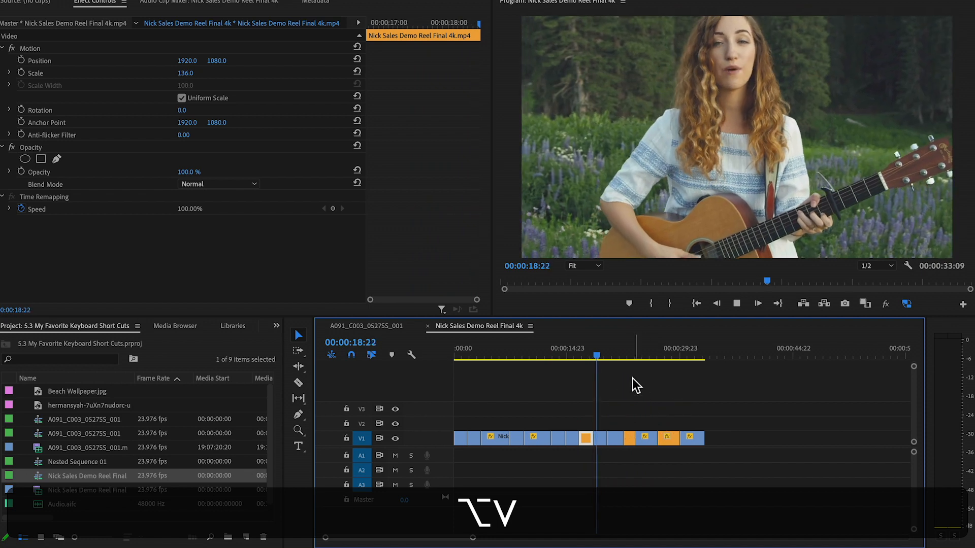
left_click(629, 385)
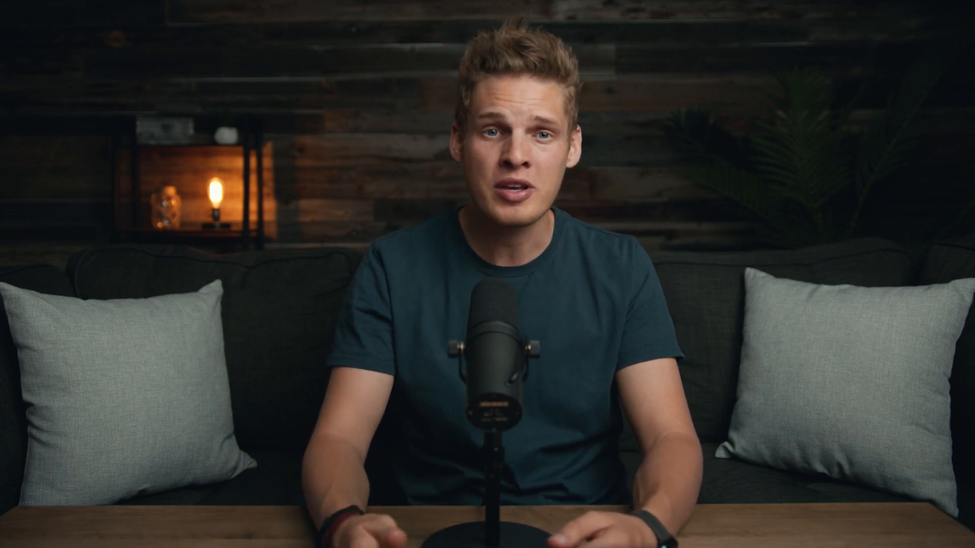
Mark the in point at 00:00:00:00 and the out point at the sequence's end, 00:00:33:09
left_click(401, 345)
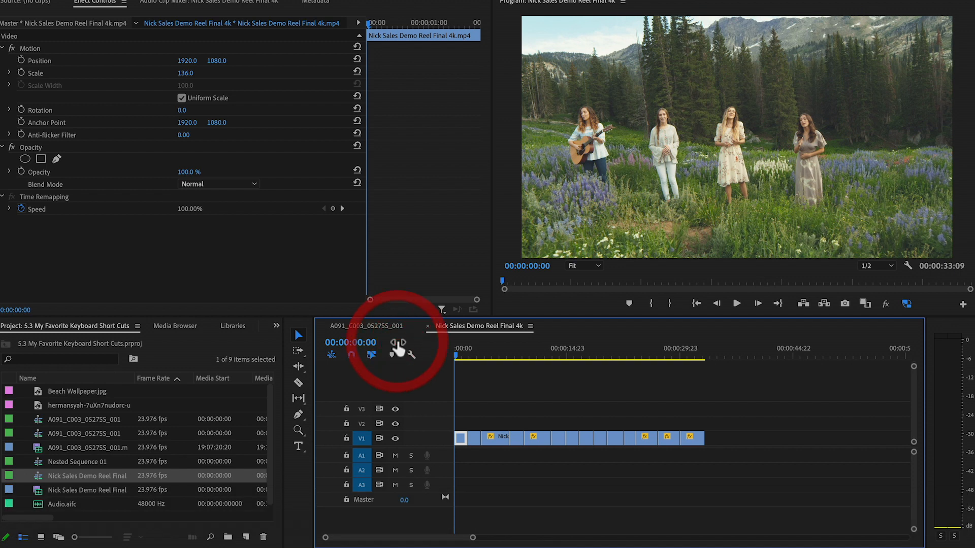
key("i")
left_click(737, 349)
left_click(737, 349)
key("Up")
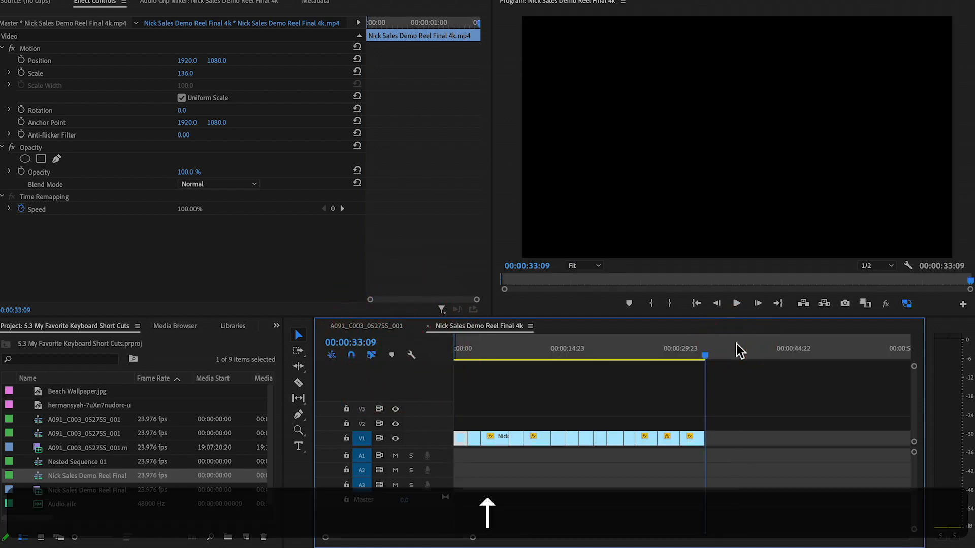
key("o")
mouse_move(592, 350)
left_mouse_down()
mouse_move(504, 351)
mouse_move(659, 356)
mouse_move(530, 352)
left_mouse_up()
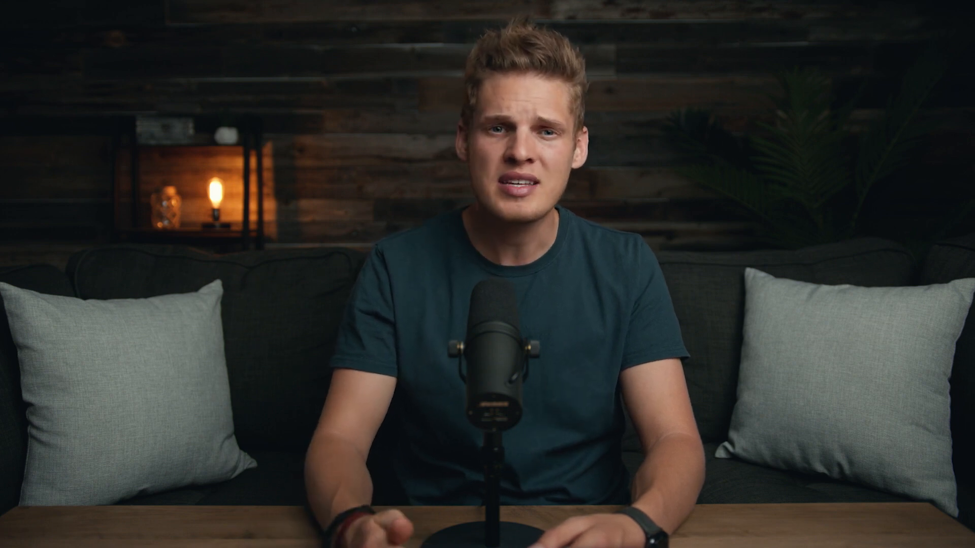
Mark in at 00:00:09:01 and out at 00:00:13:07 around the unrendered clip, and render that range
key("z")
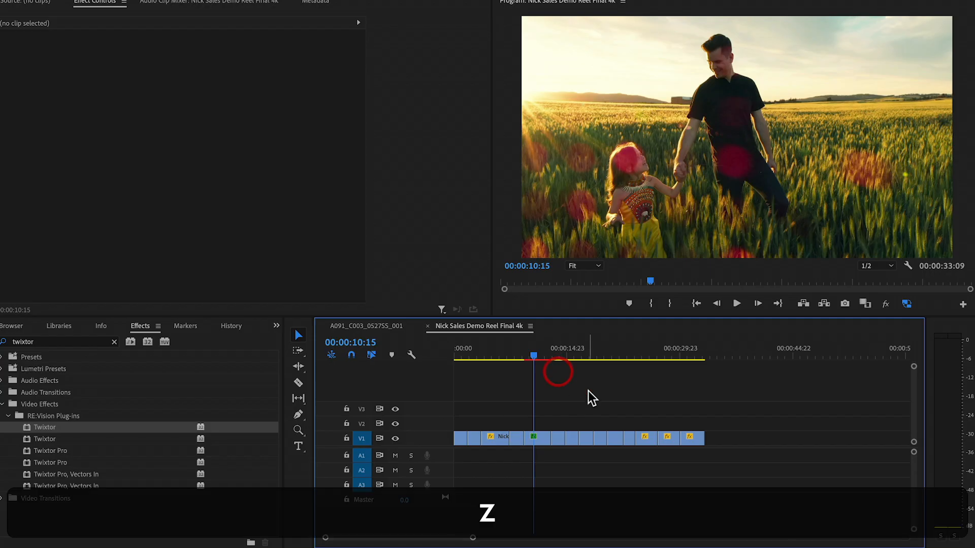
key("v")
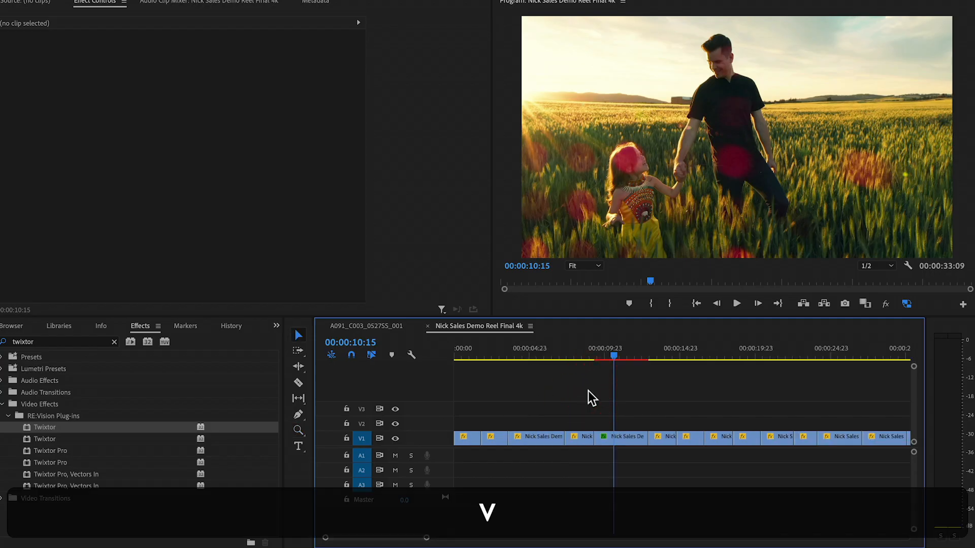
key("z")
left_click(656, 419)
key("v")
left_click_drag(600, 355, 551, 350)
key("i")
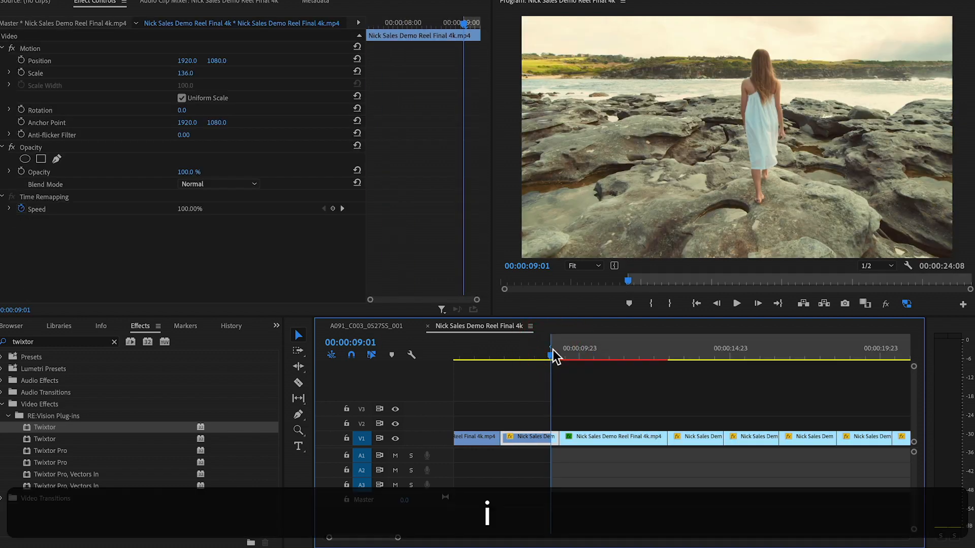
left_click(680, 350)
key("o")
key("Return")
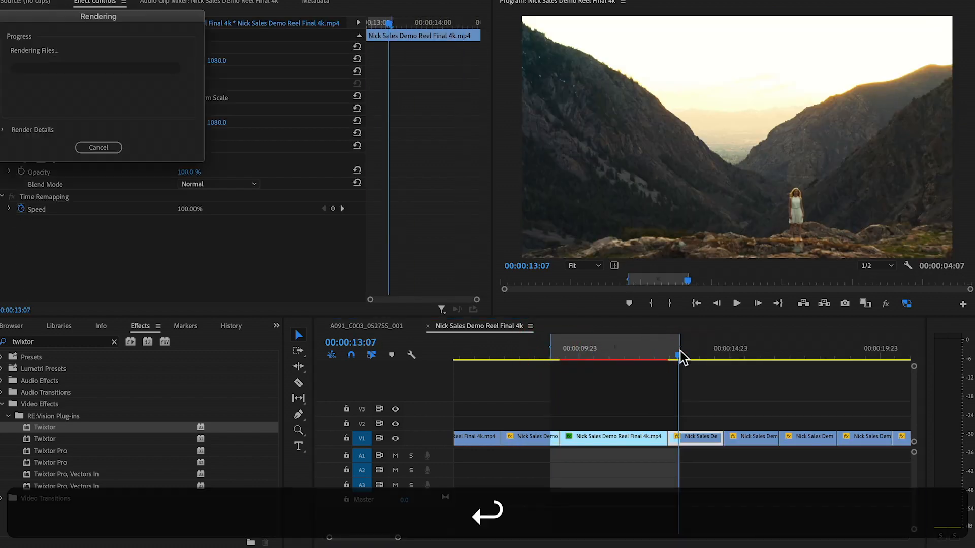
left_click_drag(148, 19, 516, 279)
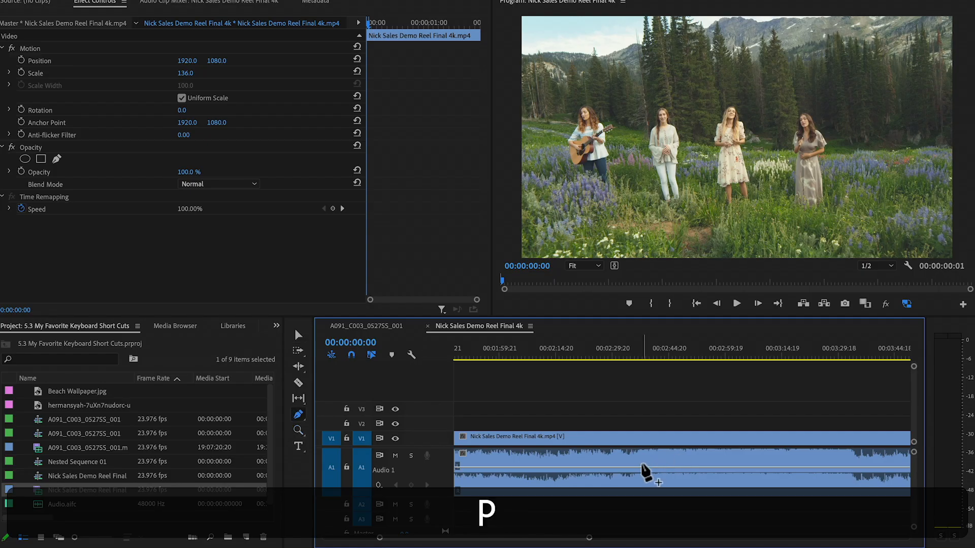
Add a volume keyframe to the A1 audio clip with the Pen tool, and lower and repeatedly raise the clip volume
left_click(638, 468)
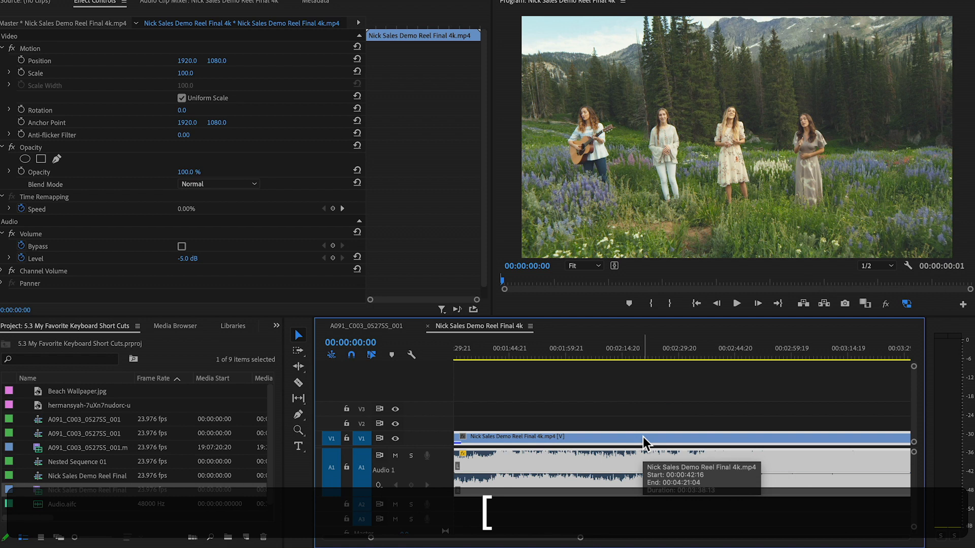
key("[")
key("[")
key("]")
key("]")
key("]")
key("]")
key("]")
key("]")
key("]")
key("]")
key("]")
key("]")
key("]")
key("]")
Fit the whole sequence in the timeline, go to 00:00:13:16, and inspect and play the footage there
key("alt+z")
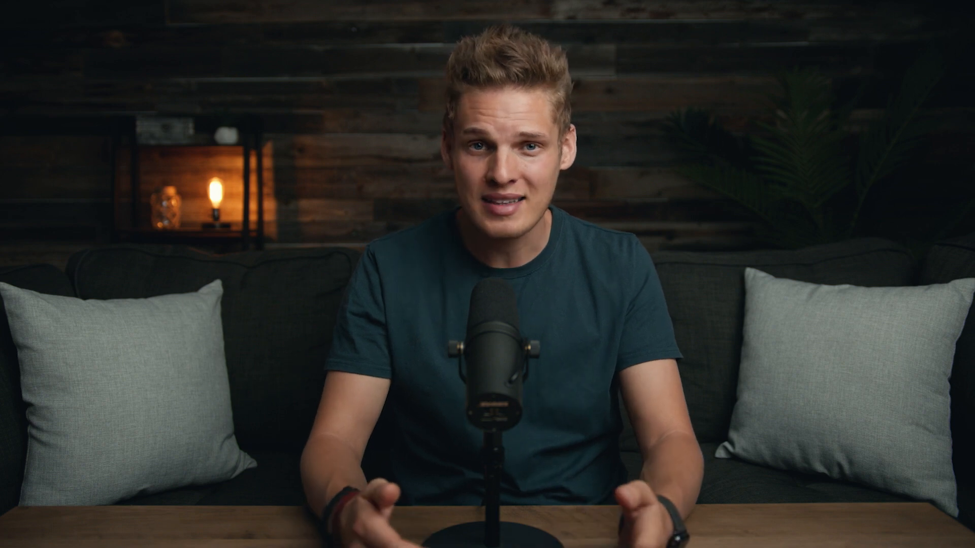
key("v")
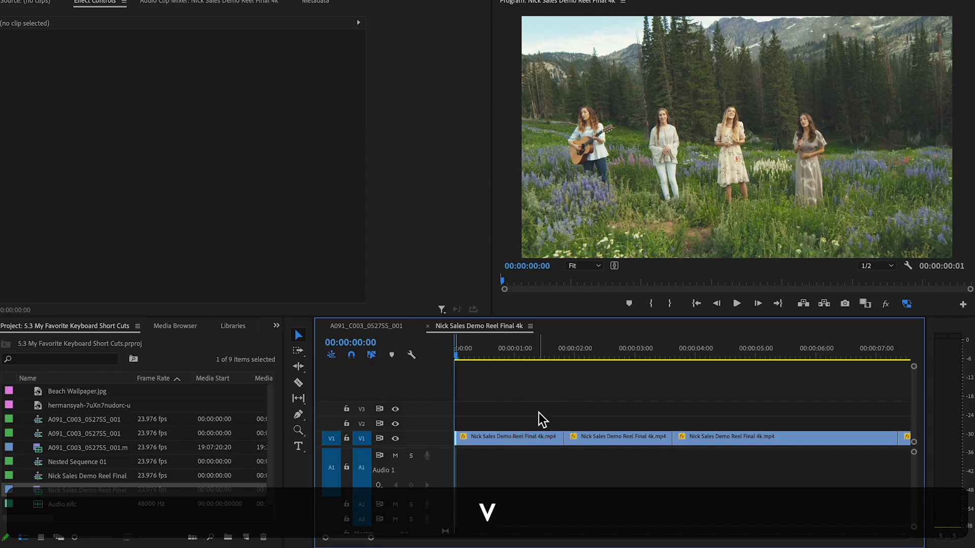
key("backslash")
left_click(623, 358)
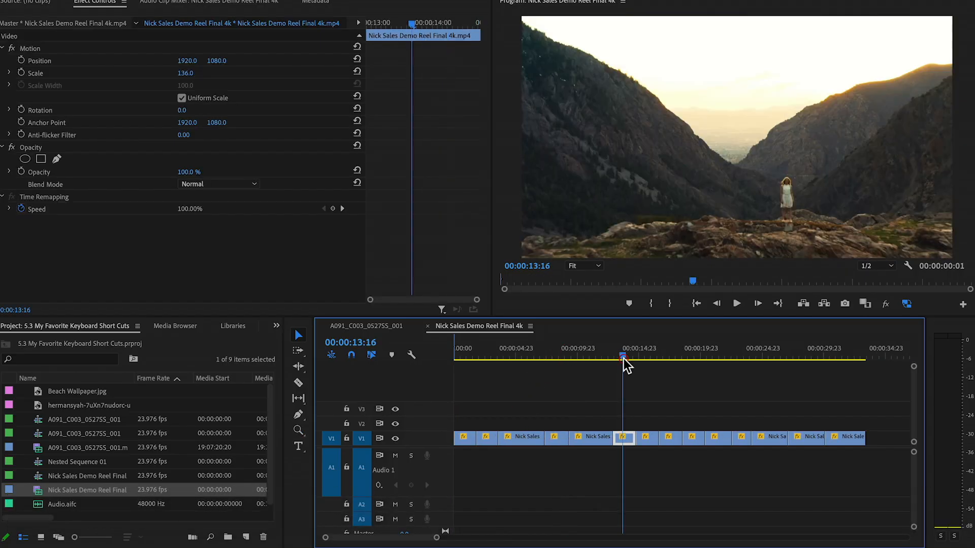
key("z")
left_click(623, 390)
key("backslash")
left_click(538, 413)
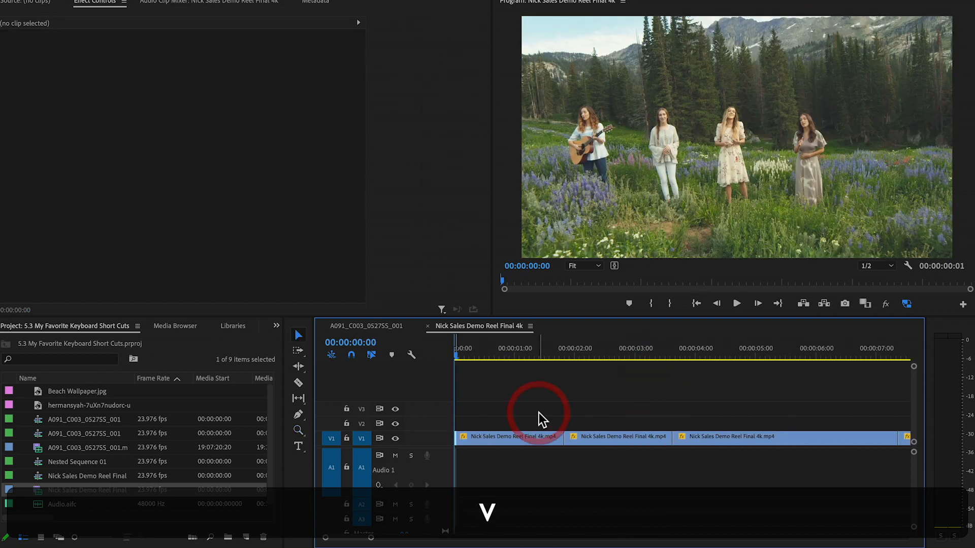
key("backslash")
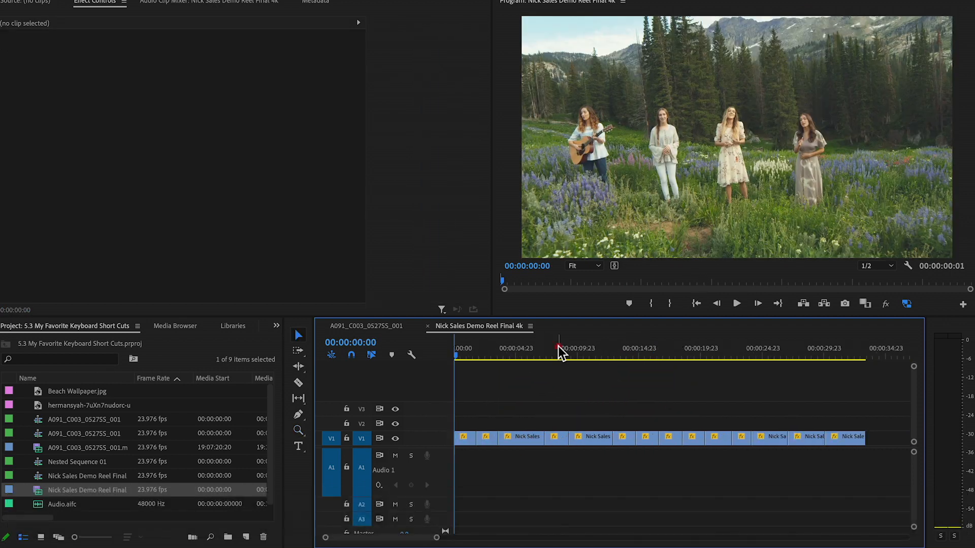
left_click(624, 357)
key("z")
left_click(622, 389)
key("space")
Try shifting groups of V1 clips later from four different points with the Track Select Forward tool, and undo the moves
key("a")
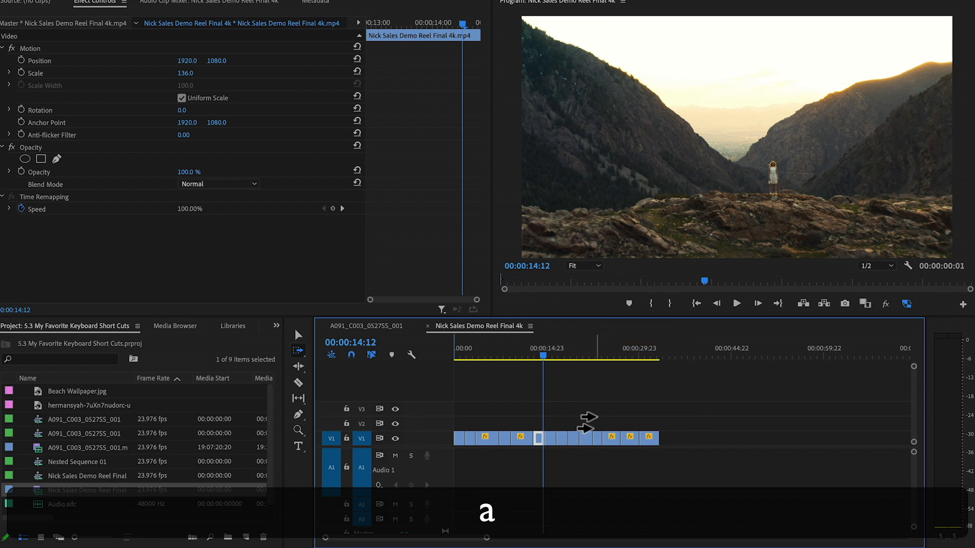
left_click_drag(631, 437, 670, 442)
left_click_drag(589, 437, 621, 442)
left_click_drag(523, 437, 567, 441)
left_click_drag(485, 438, 540, 440)
key("super+z")
key("super+z")
key("super+z")
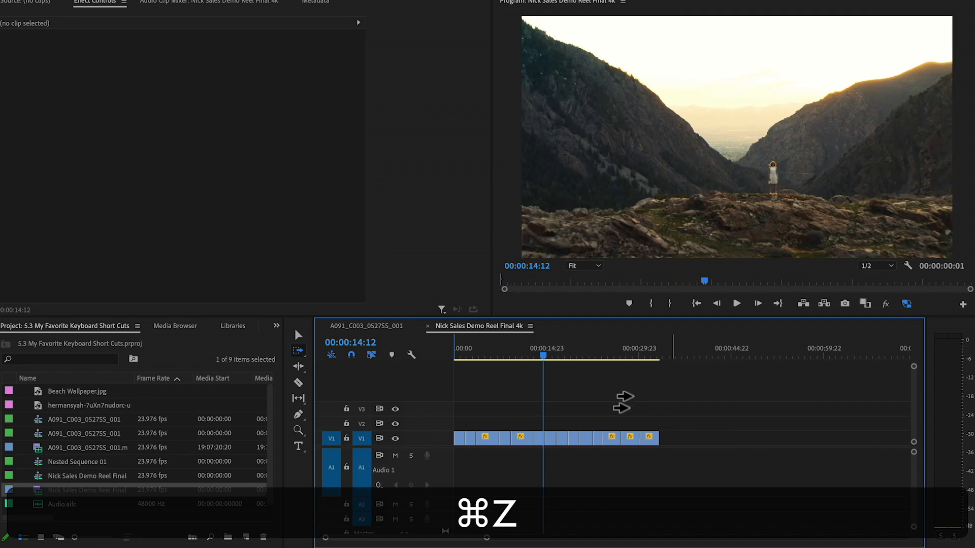
Shift all V1 clips from the third one onward about 15 seconds later with Track Select Forward, and deselect them
left_click_drag(478, 437, 576, 435)
key("v")
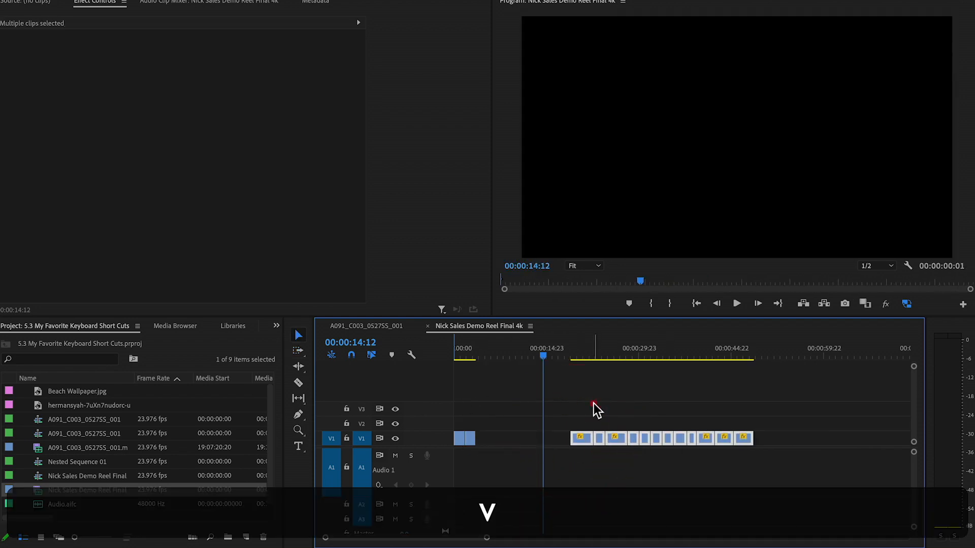
left_click(593, 404)
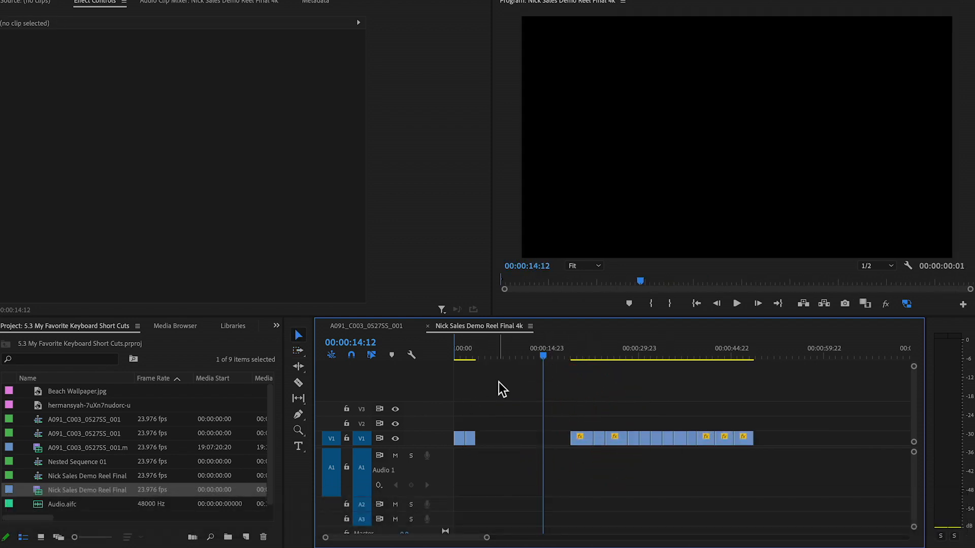
Toggle timeline snapping off and on, aligning the shifted V1 clips with the playhead at 00:00:14:12
key("s")
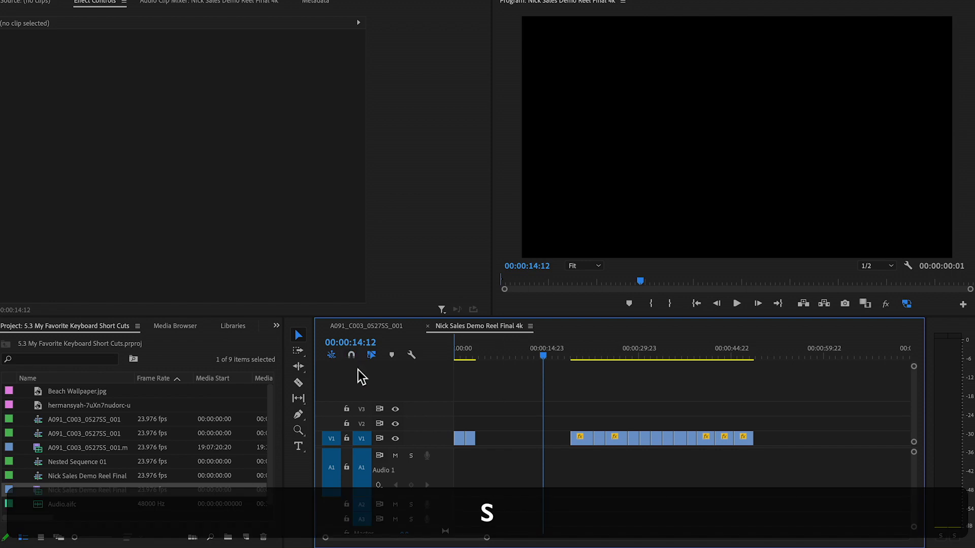
key("s")
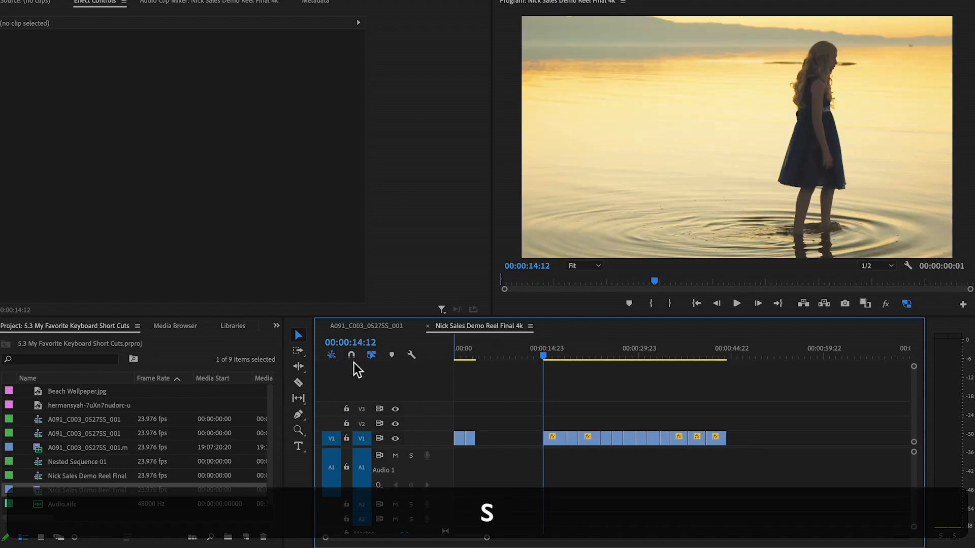
key("s")
key("s")
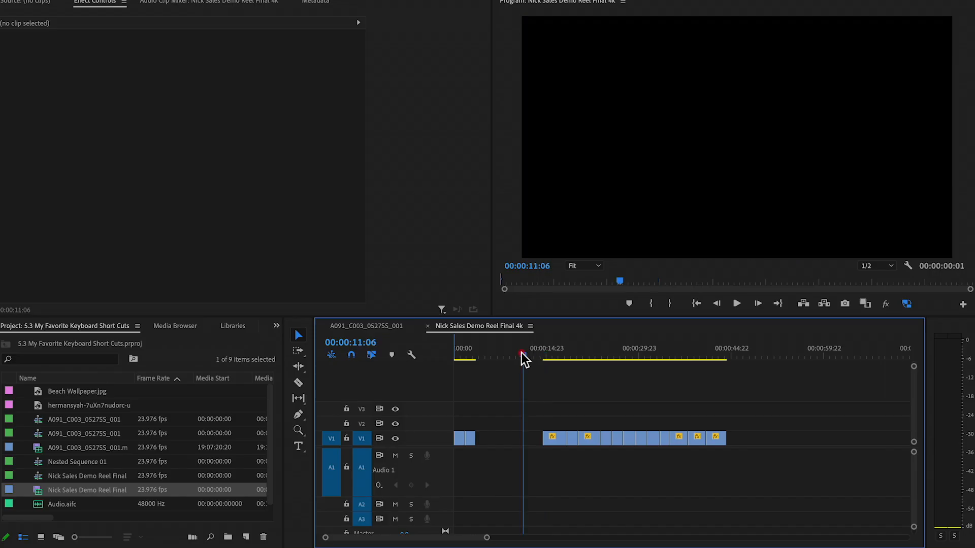
Close the gap after the second V1 clip with a ripple trim from 00:00:03:15, and save the project
left_click_drag(521, 352, 513, 352)
key("Up")
key("w")
key("super+s")
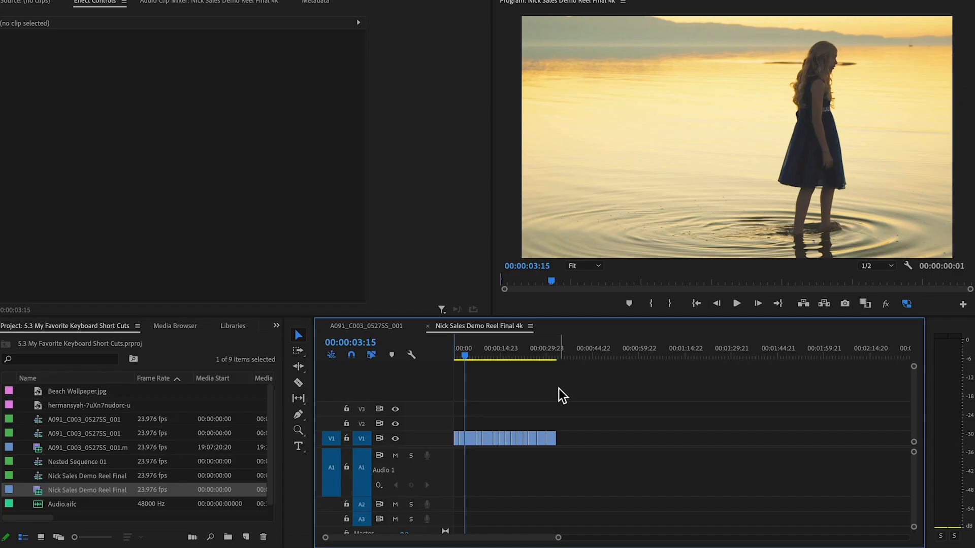
View the program footage in full screen, play it from the sequence start, and switch the full-screen view on and off
key("f")
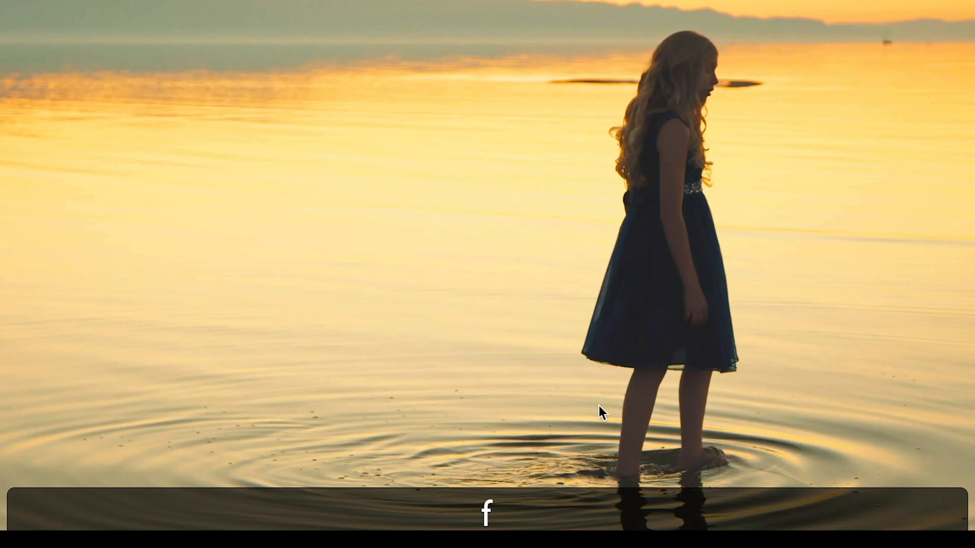
key("f")
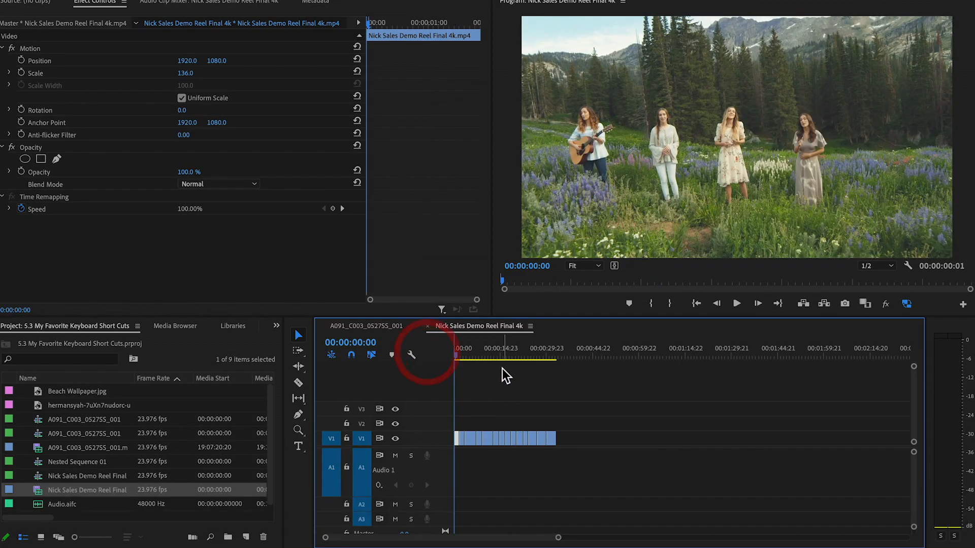
key("f")
key("f")
key("f")
key("space")
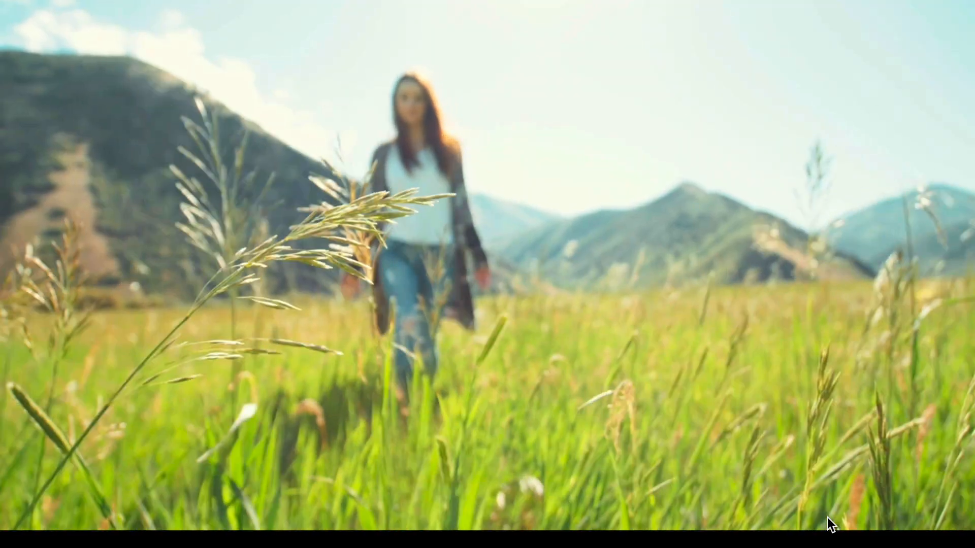
key("space")
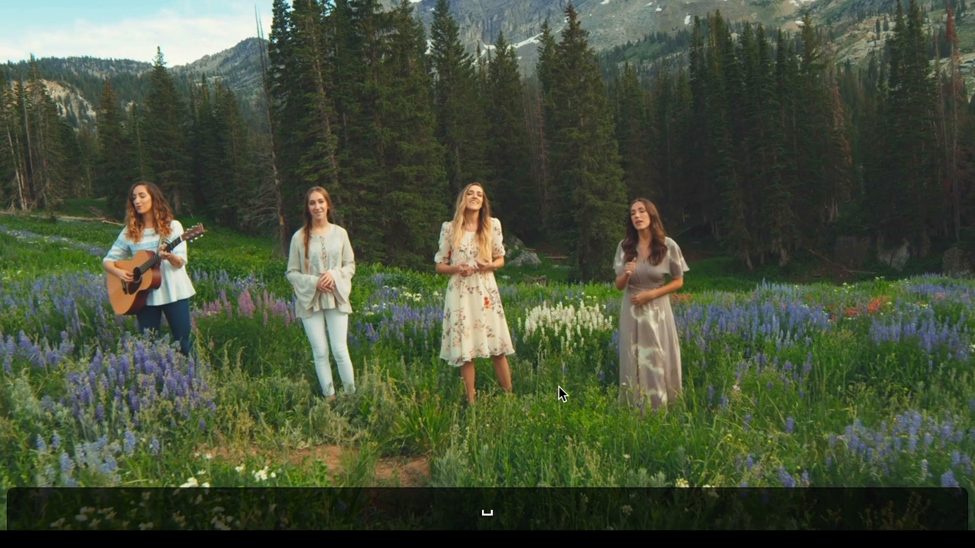
key("space")
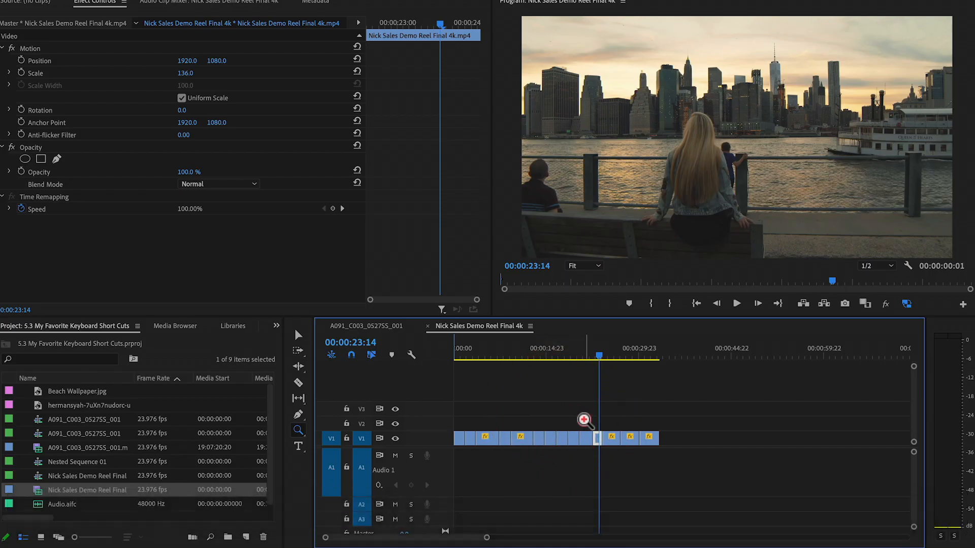
Zoom the timeline in and back out with the Zoom tool, and return to the Selection tool
left_click(584, 418)
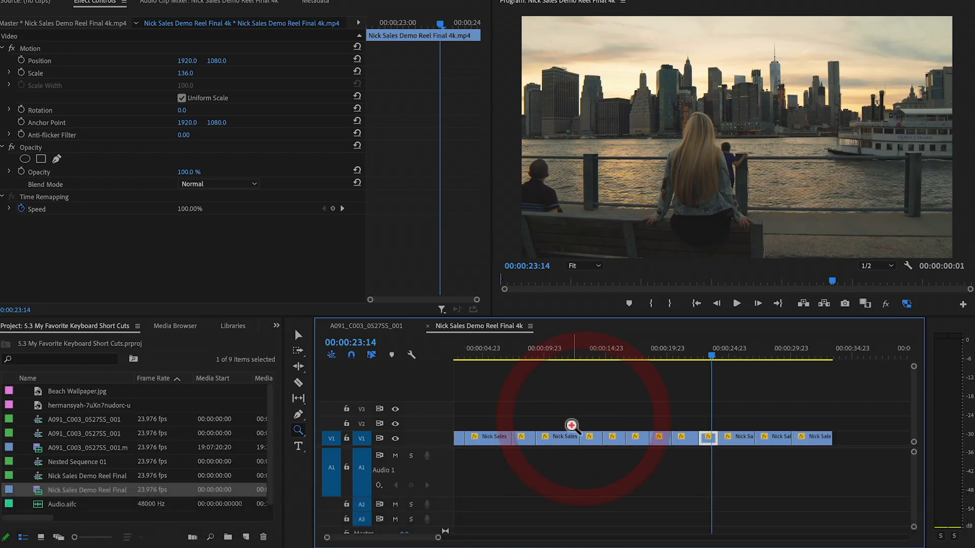
key("alt")
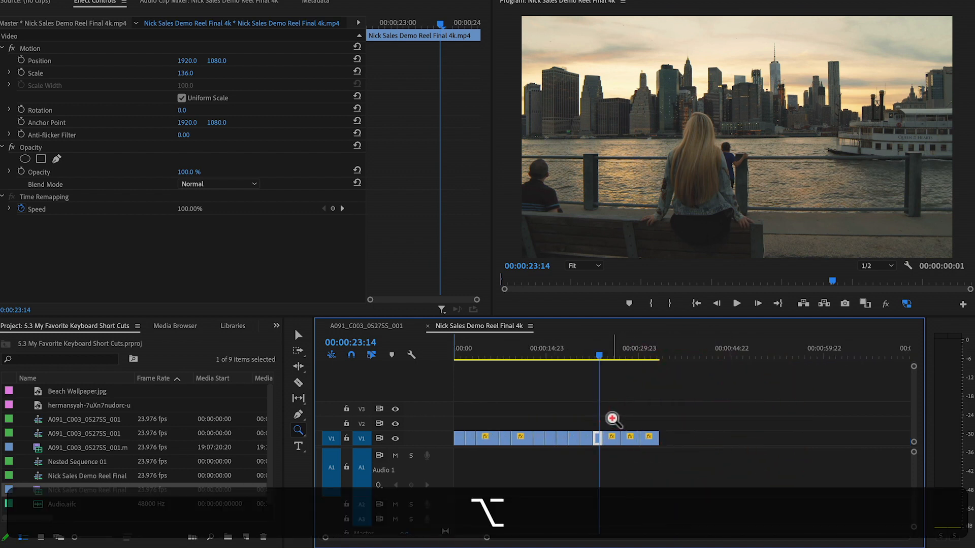
key("v")
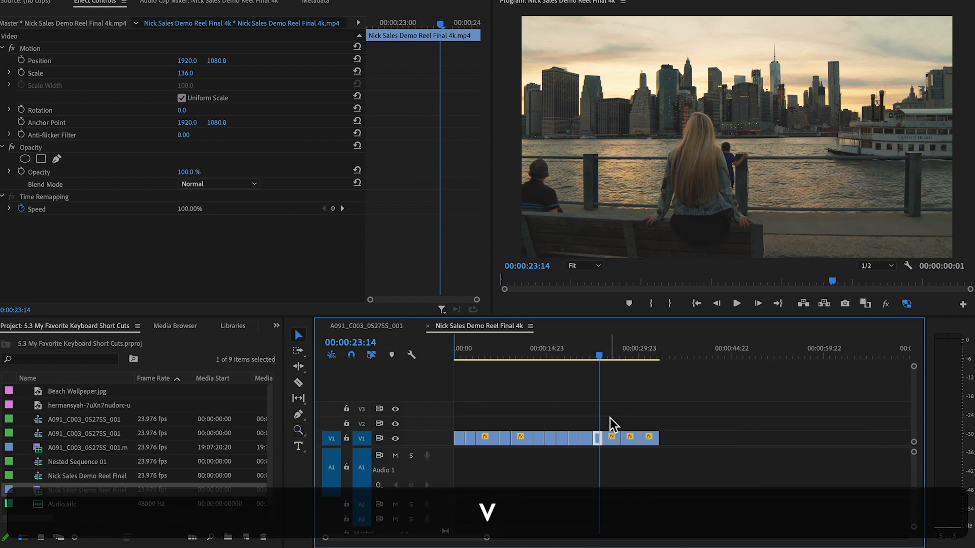
Try moving the last V1 clip about 13 seconds later, undo the move, and switch between the Razor and Selection tools
left_click_drag(649, 436, 735, 416)
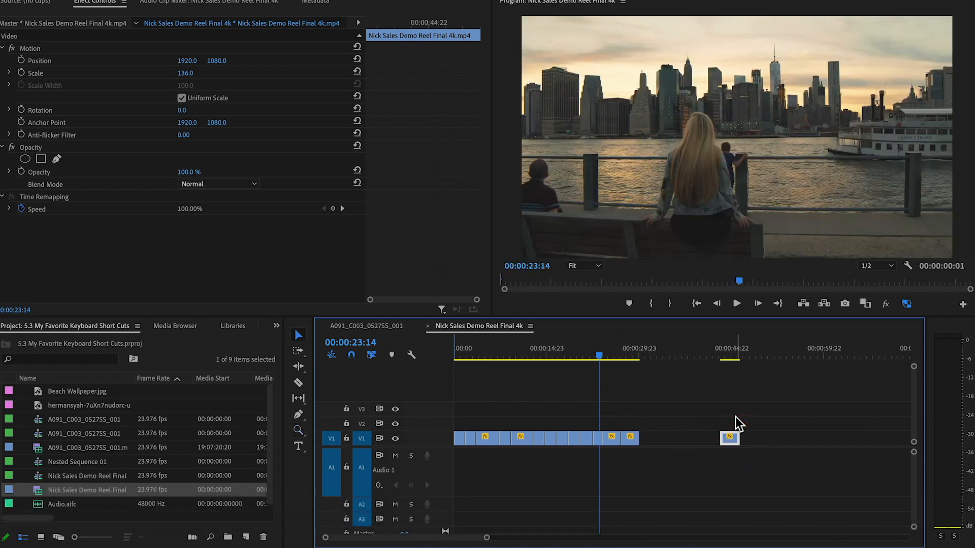
key("super+z")
key("c")
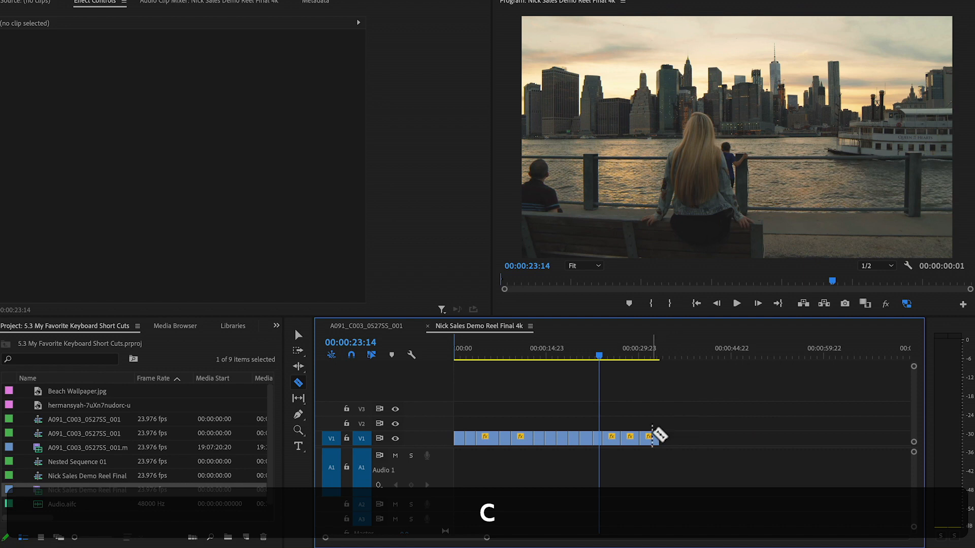
key("v")
left_click(620, 436)
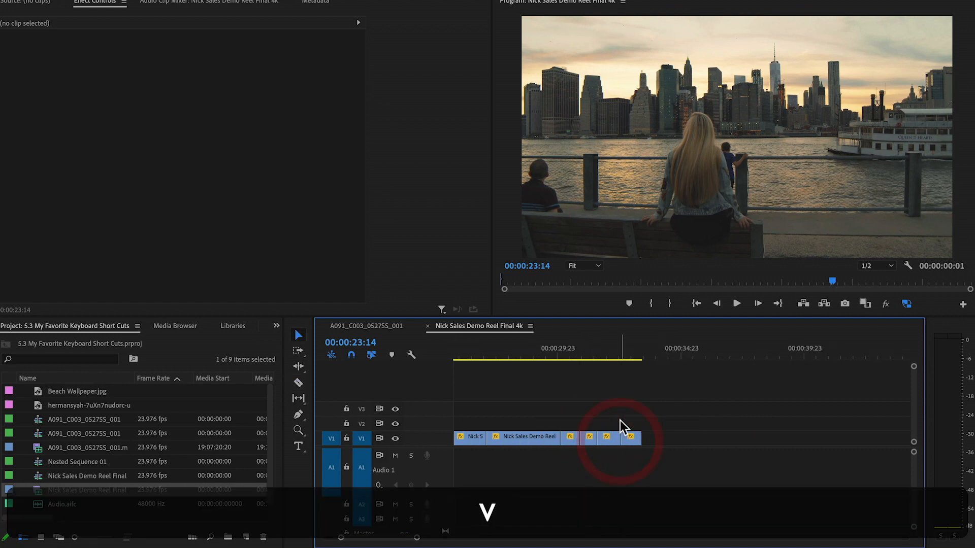
left_click(652, 406)
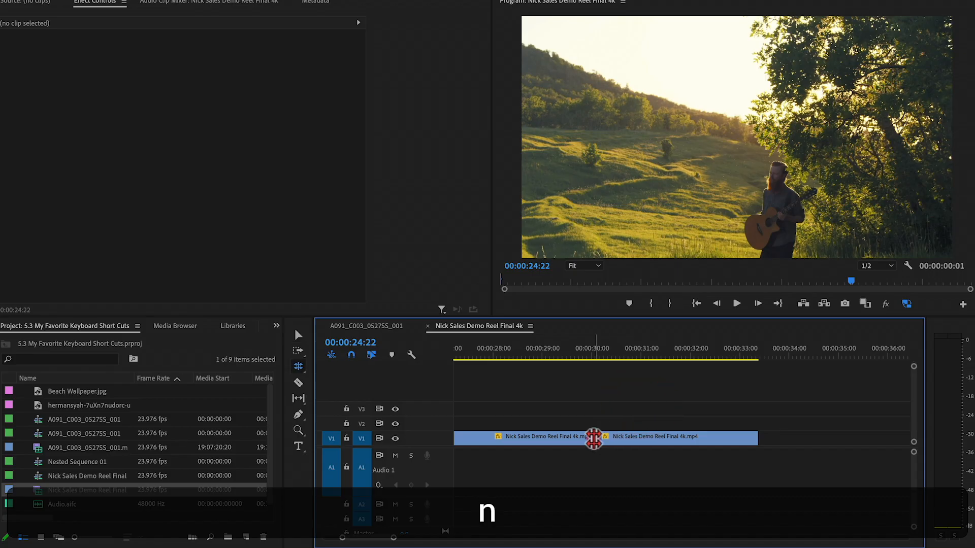
Try rolling the cut between the last two V1 clips about one second earlier, undo it, and try moving the last clip later
left_click_drag(594, 438, 542, 435)
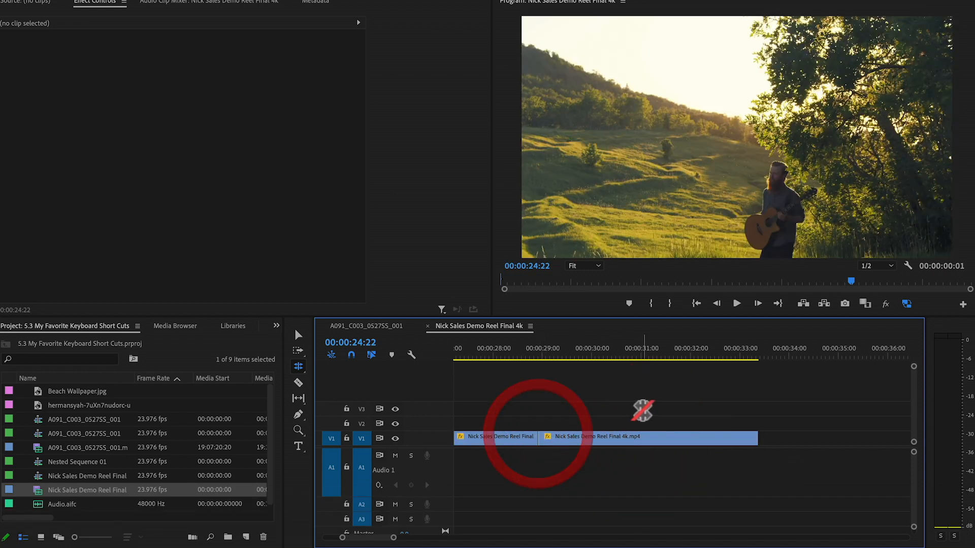
key("super+z")
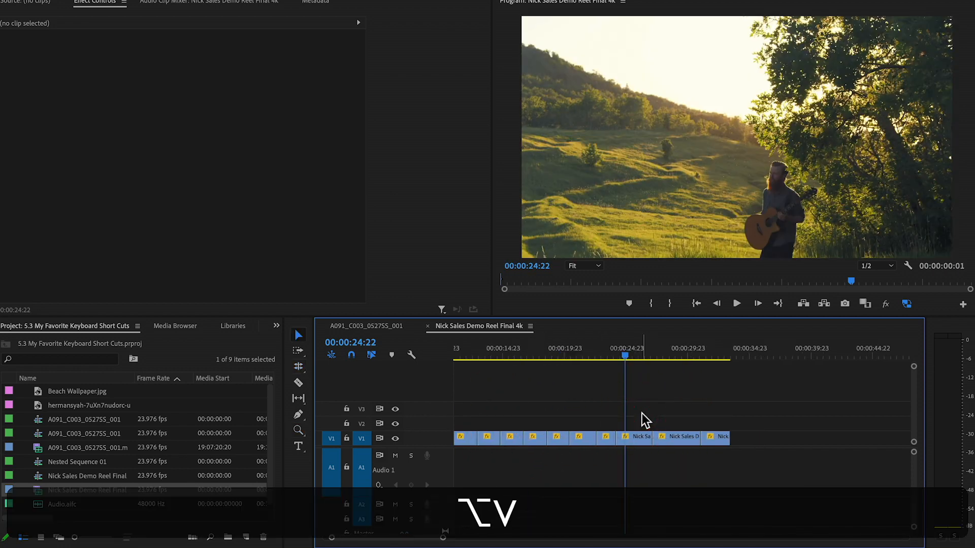
left_click_drag(719, 437, 832, 443)
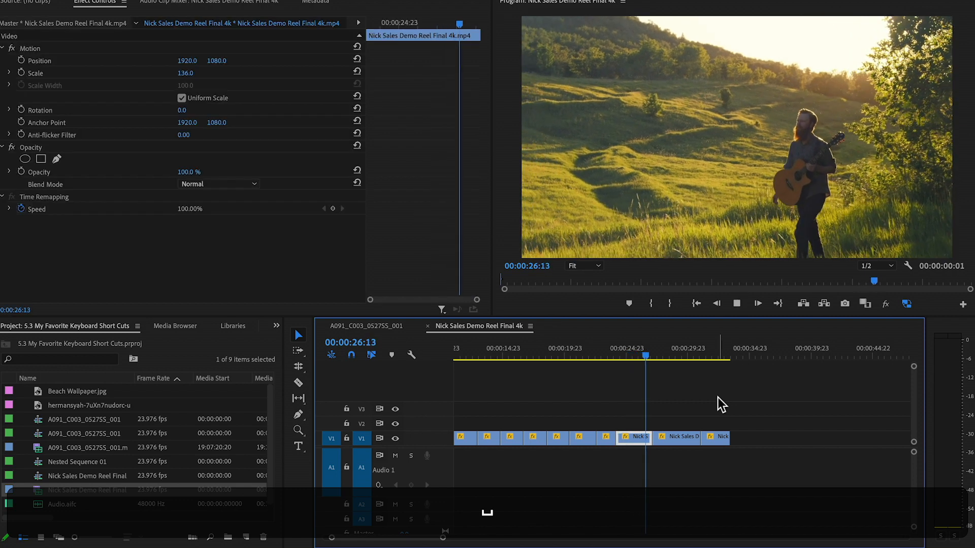
Step the playhead backward and forward frame by frame around 00:00:26:12 in the guitarist clip
key("Left")
key("Right")
key("Left")
key("Right")
key("Left")
key("Left")
key("Left")
key("Left")
key("Left")
key("Right")
key("Right")
key("Right")
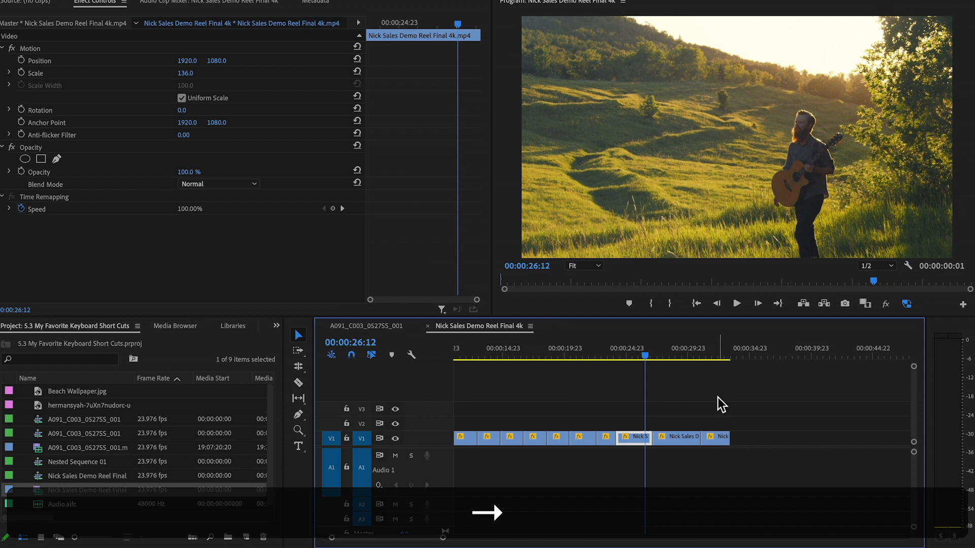
Jump the playhead back through the previous V1 edit points and forward again through the following ones
key("Up")
key("Up")
key("Up")
key("Up")
key("Up")
key("Up")
key("Down")
key("Down")
key("Down")
key("Down")
key("Down")
key("Down")
key("Down")
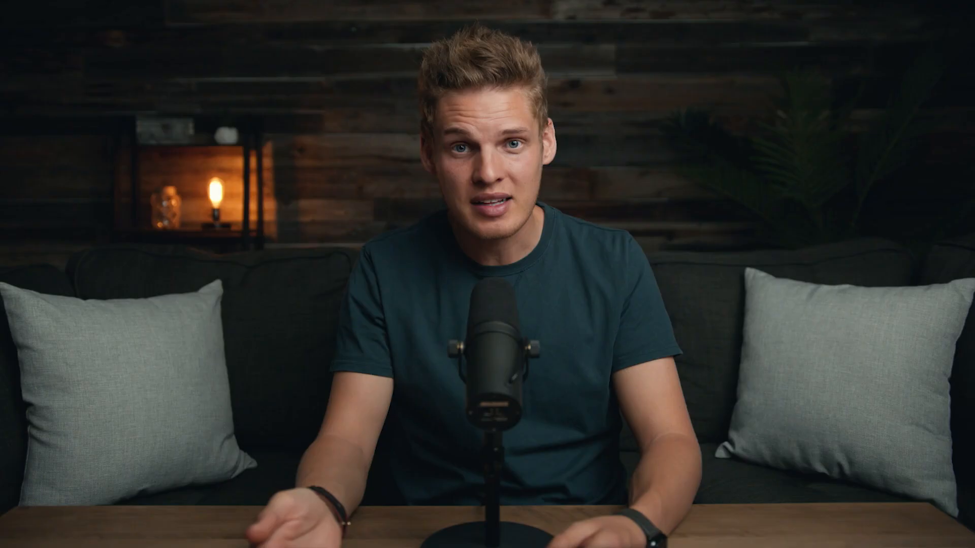